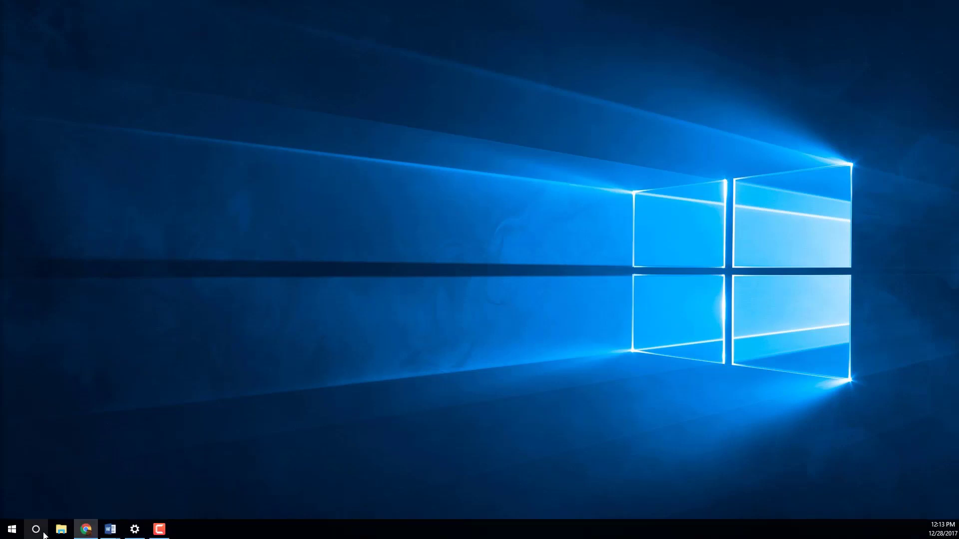
Find Control Panel via search, go to Programs and Features, and select SOLIDWORKS 2018 SP0.1
click(37, 531)
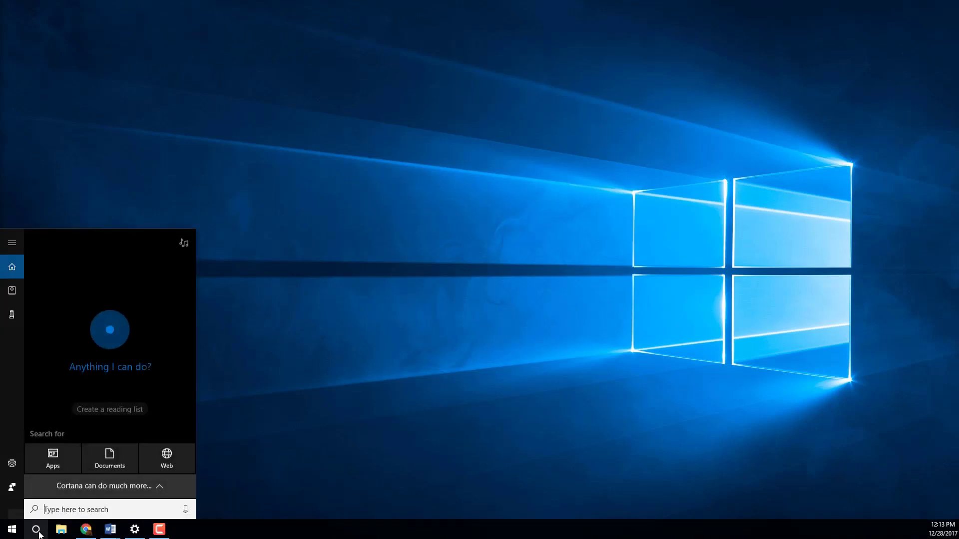
text(control)
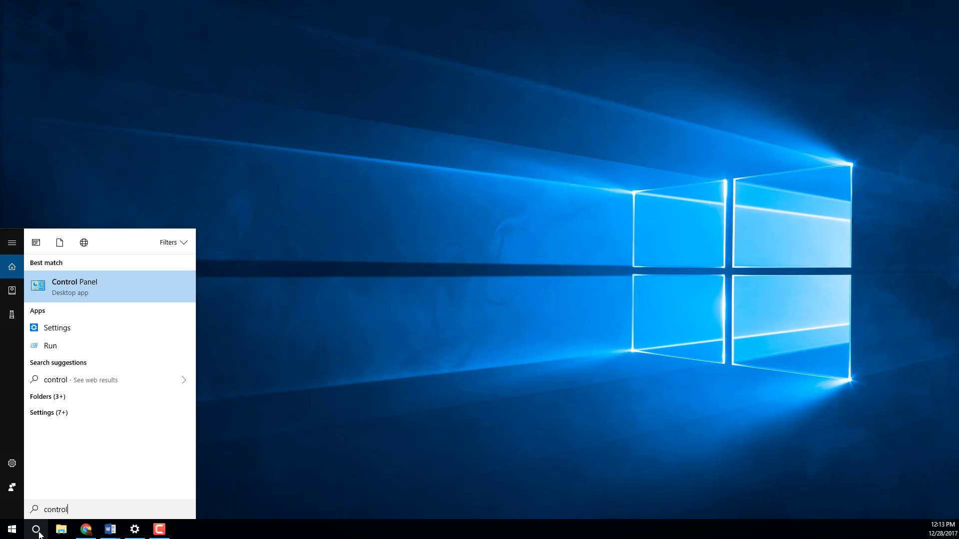
click(86, 294)
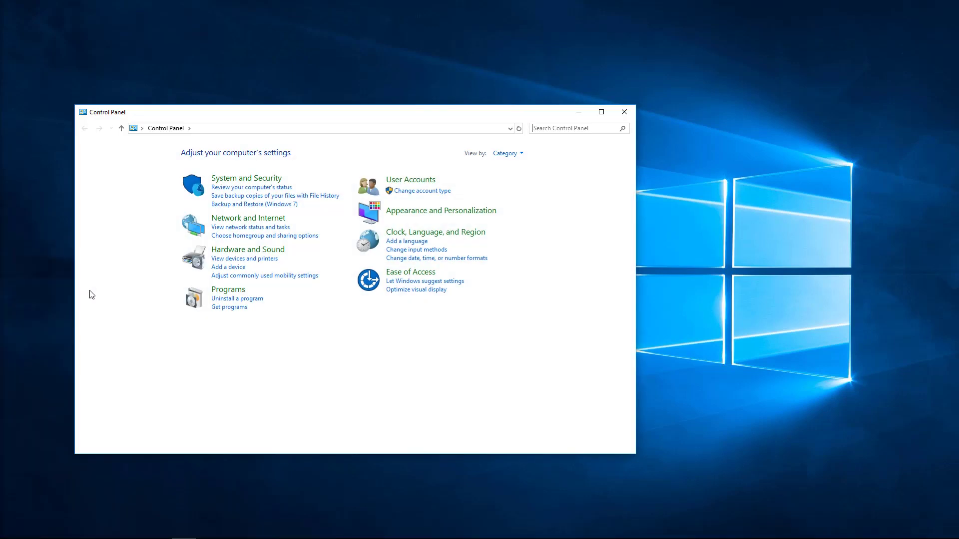
click(243, 300)
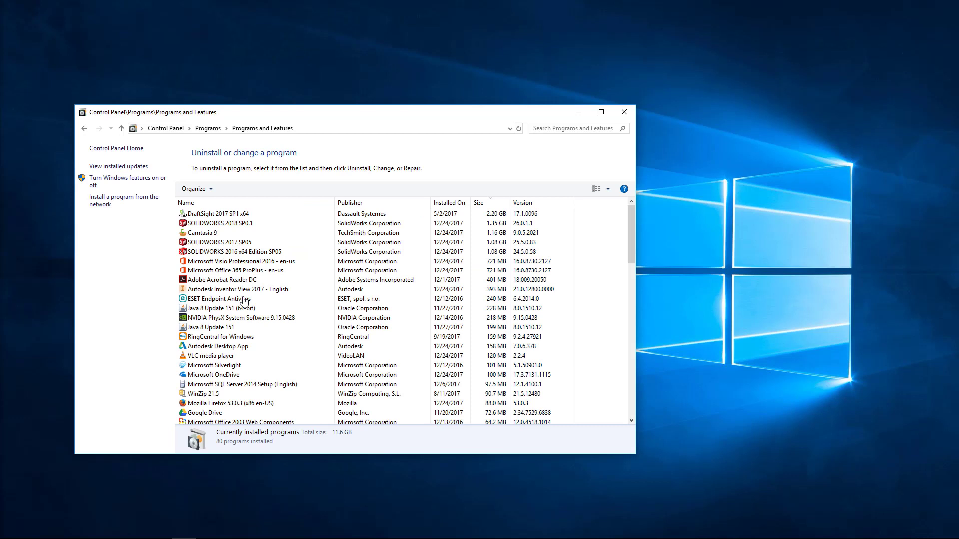
click(240, 227)
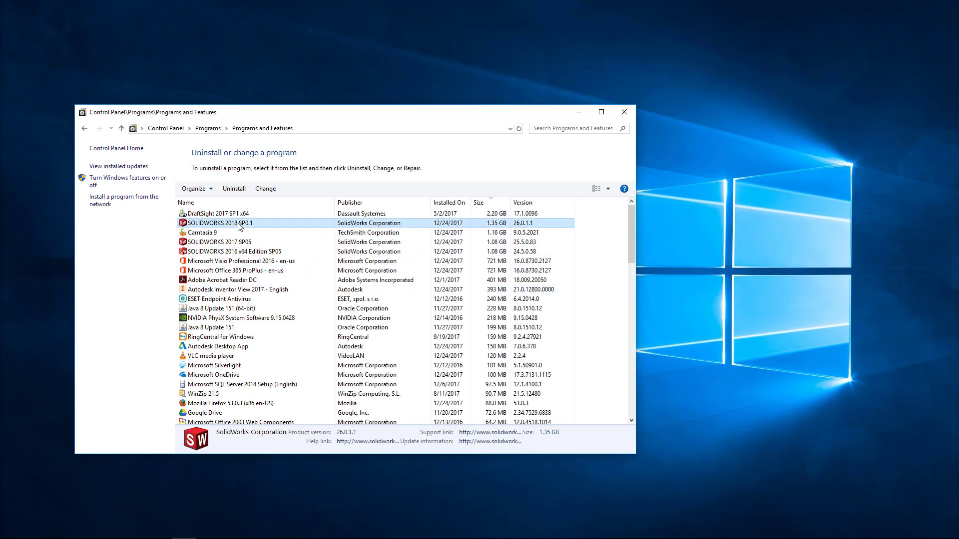
Launch Installation Manager with Change and continue with 'Modify the individual installation'
click(266, 189)
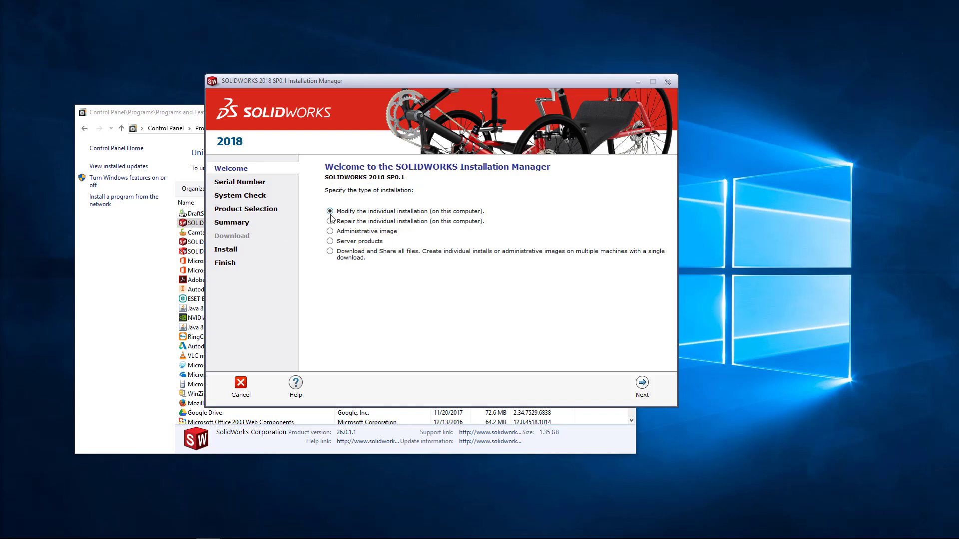
click(641, 384)
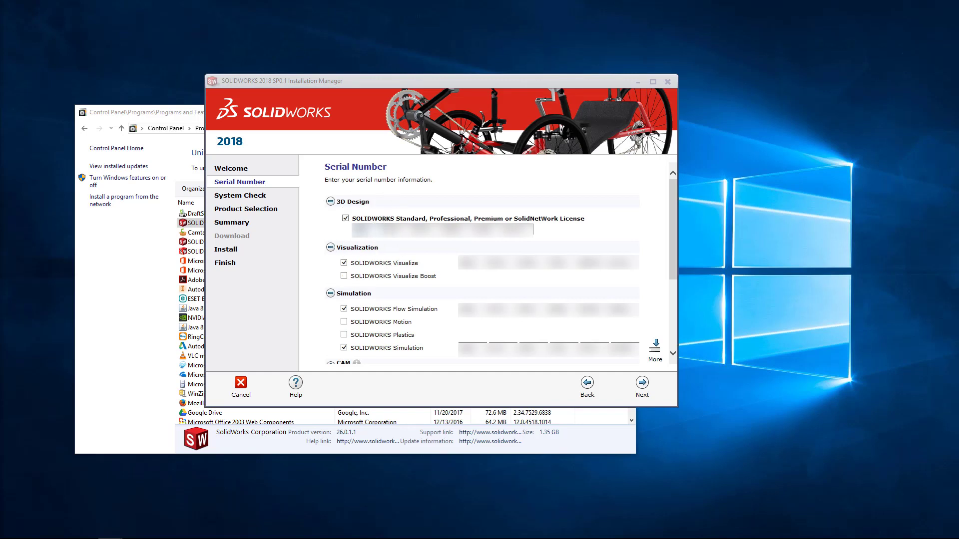
Replace the existing serial number fields with the new serial numbers
click(364, 230)
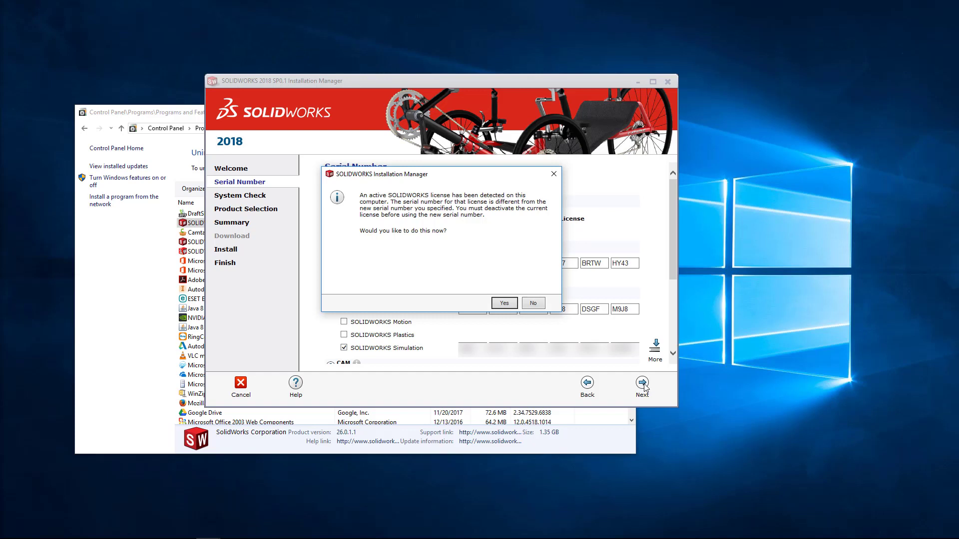
Confirm deactivation, select all products, enter the contact e-mail, and deactivate automatically over the Internet
click(503, 304)
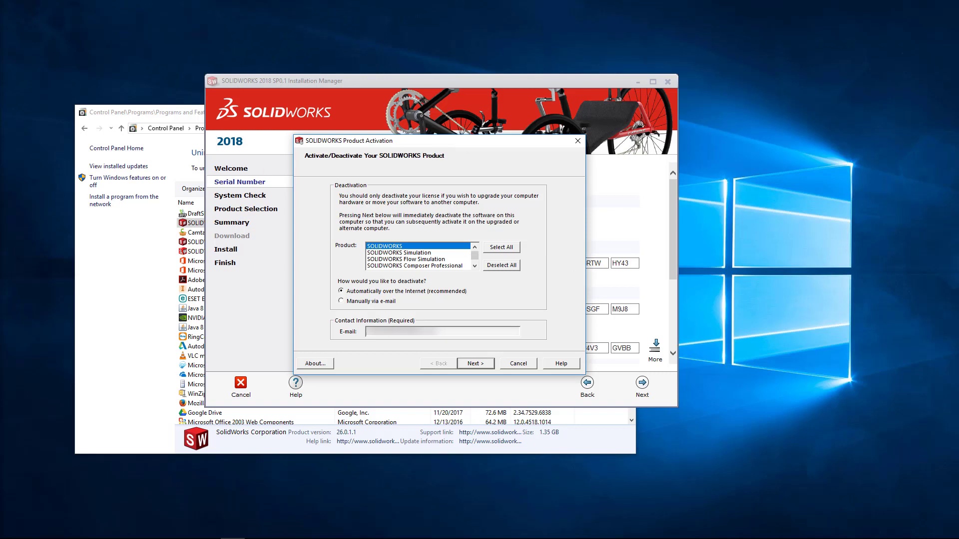
click(517, 249)
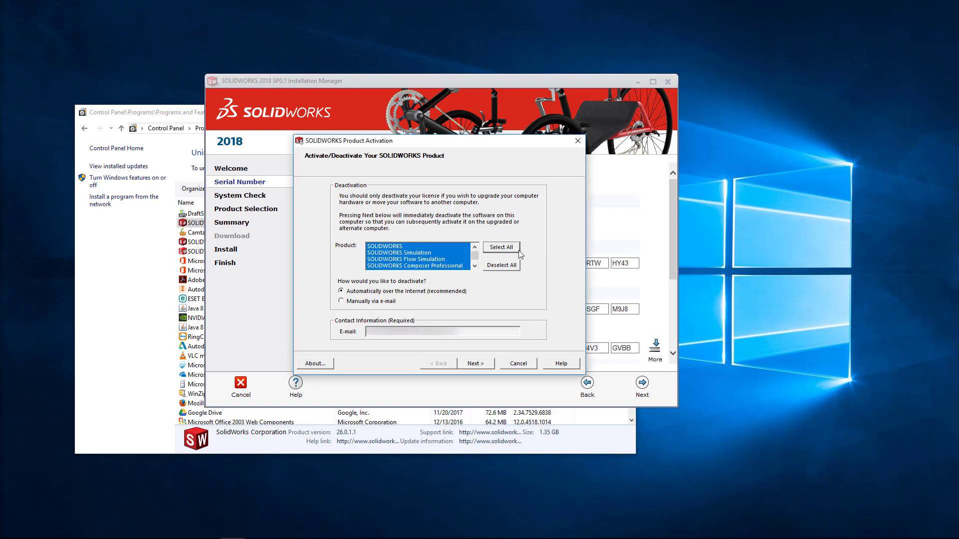
click(439, 332)
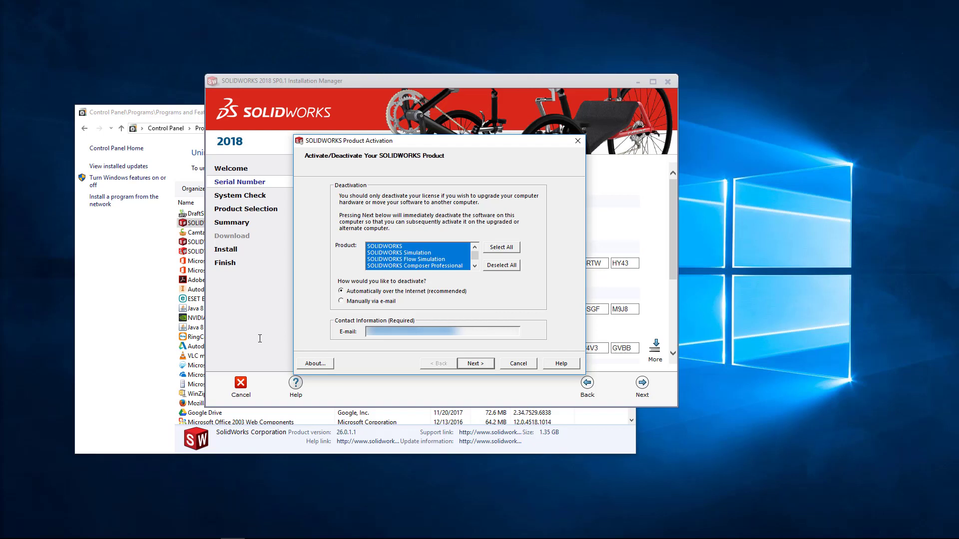
text(name@example.com)
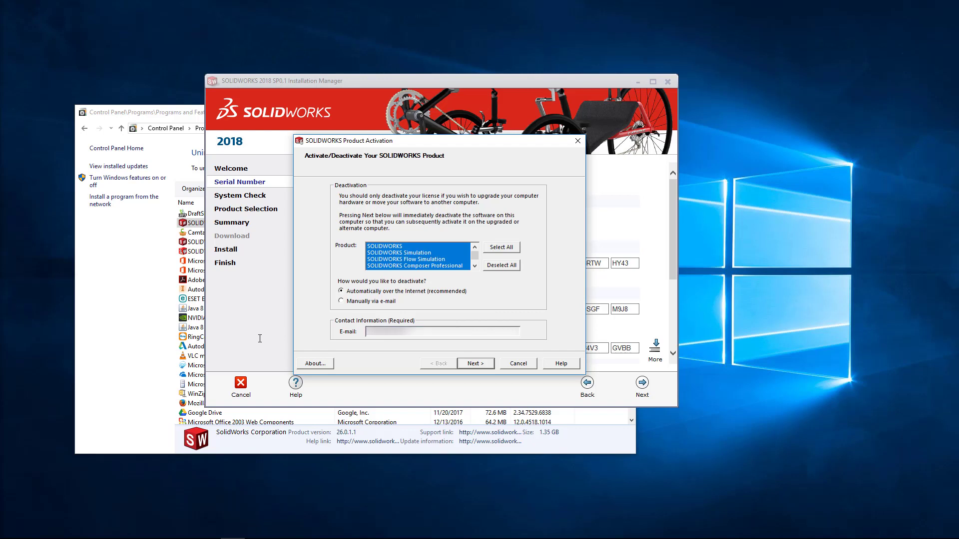
text(mail.com)
click(477, 363)
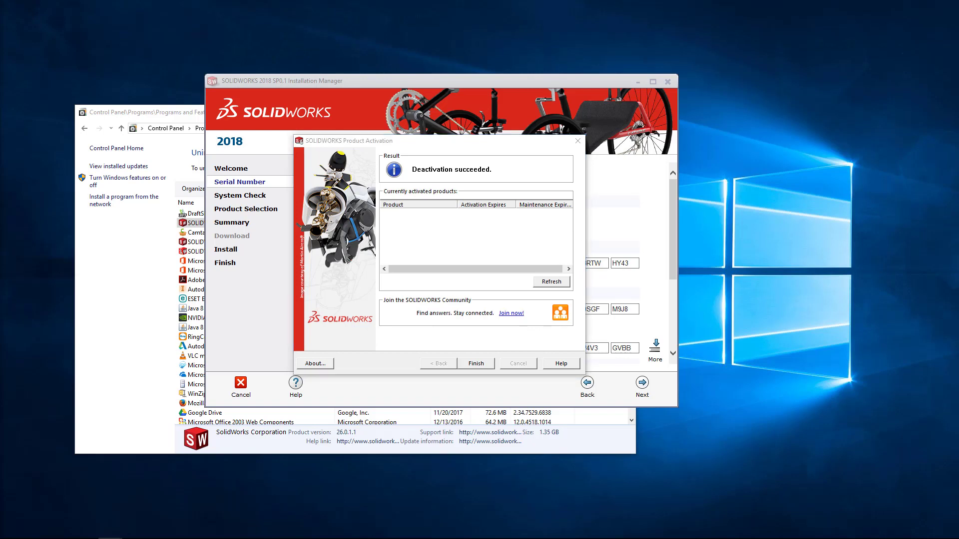
Close the deactivation-succeeded dialog with Finish to resume the installer
click(436, 148)
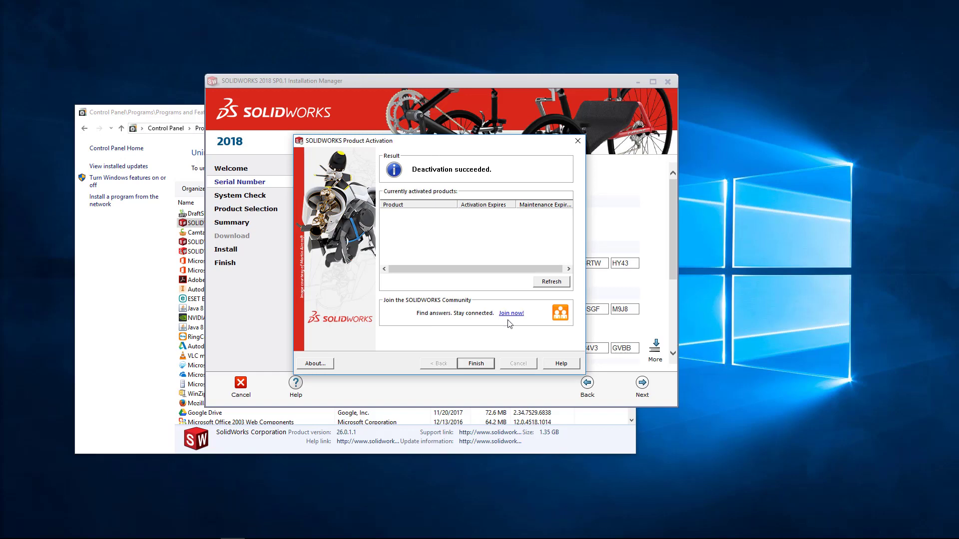
click(476, 364)
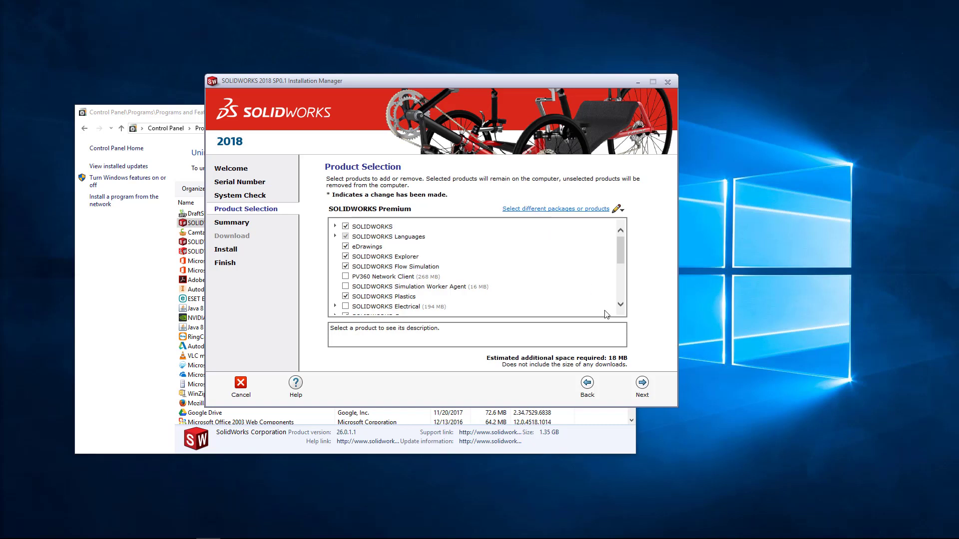
On the Summary page, accept the license agreement and run Modify Now
click(642, 386)
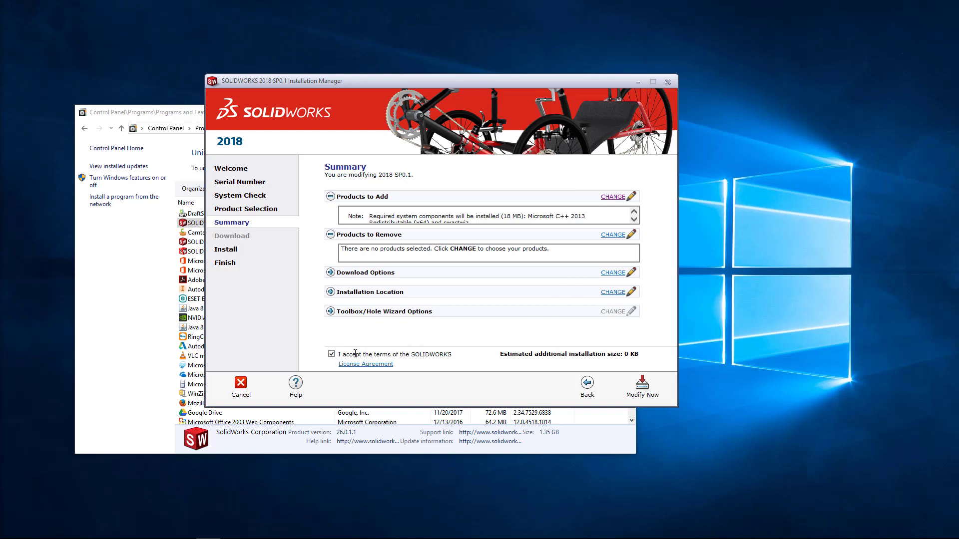
click(331, 355)
click(641, 393)
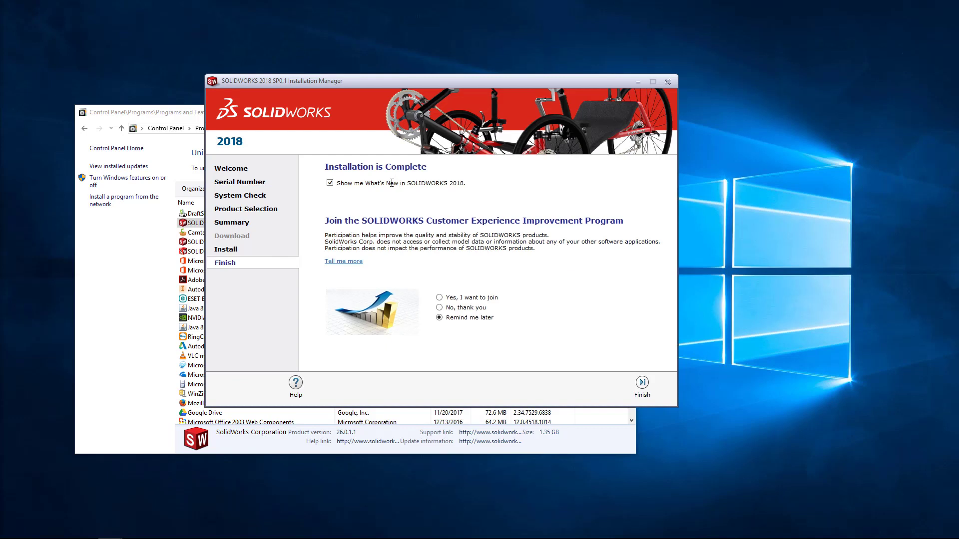
Turn off 'Show me What's New', opt into the experience program, finish, and close Programs and Features
click(439, 297)
click(330, 183)
click(642, 383)
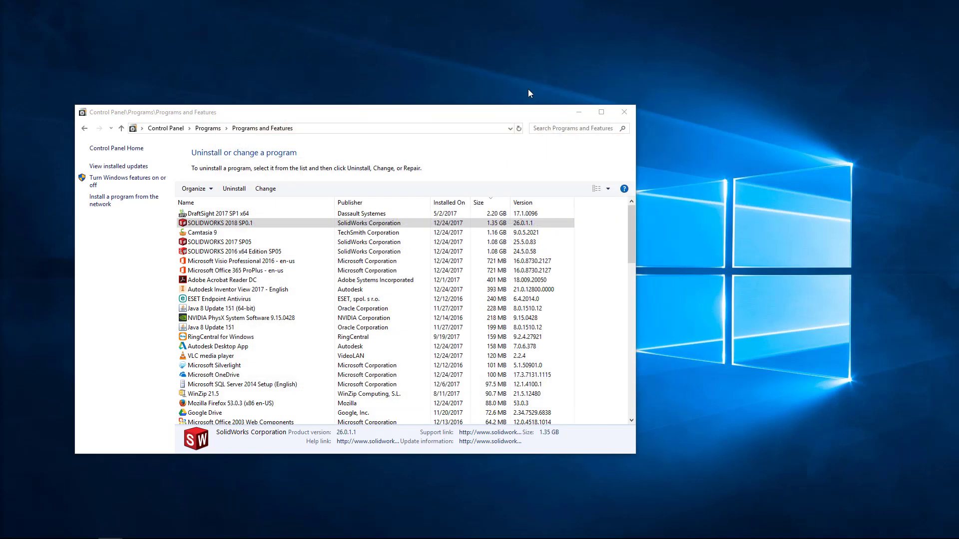
click(624, 112)
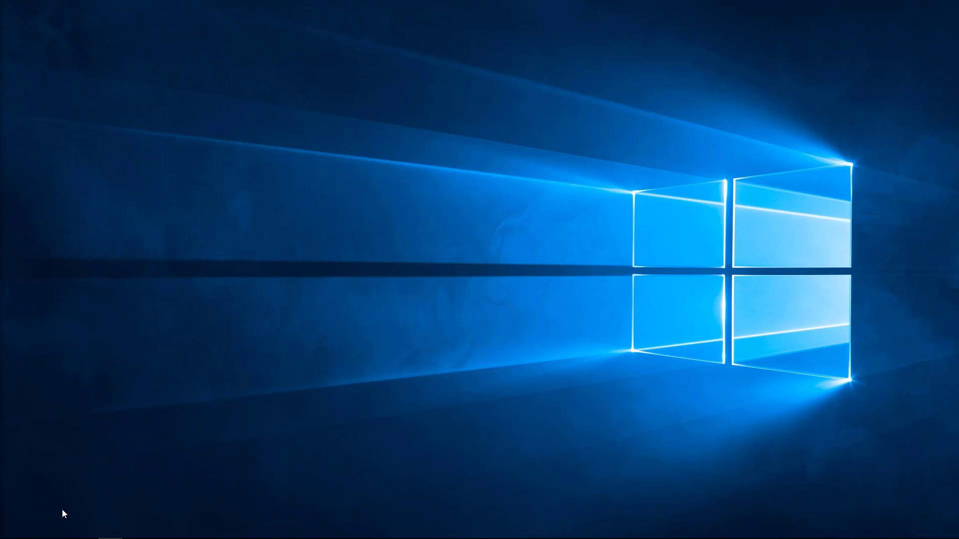
Search for 'solidworks 2018' and launch SOLIDWORKS 2018
click(36, 530)
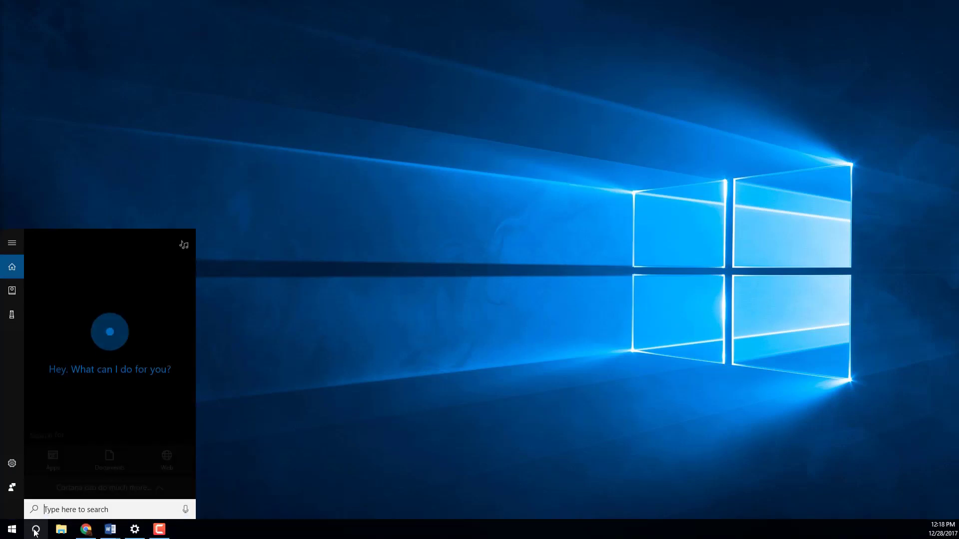
text(solidworks 2018)
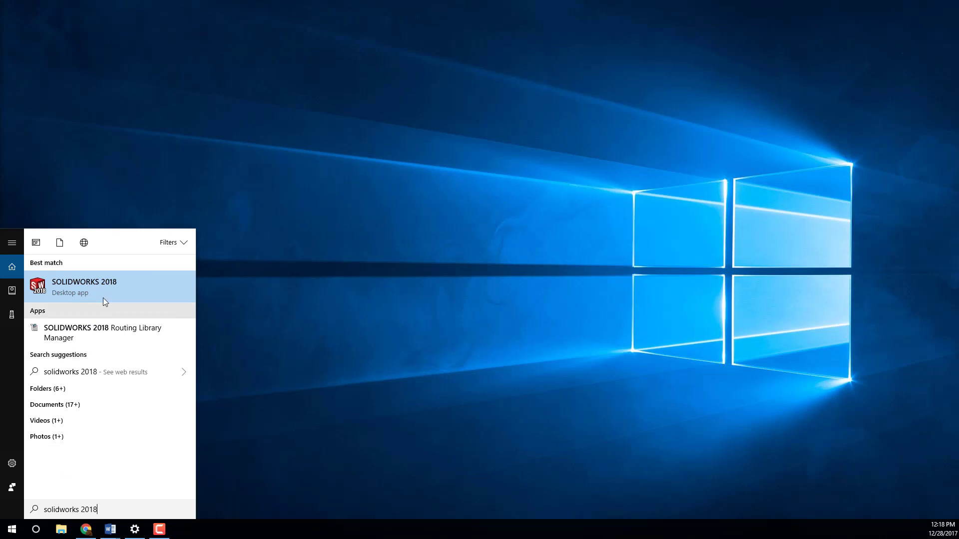
click(103, 297)
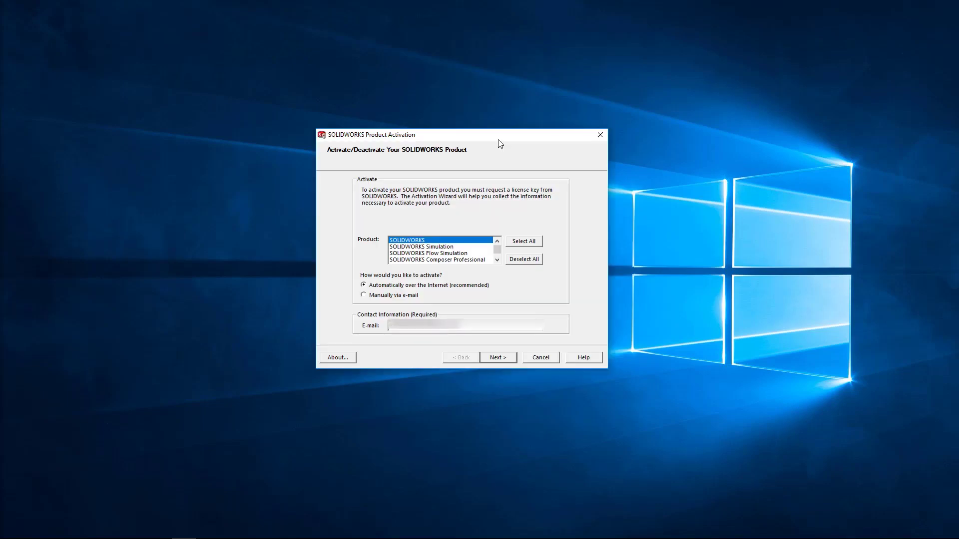
Select all products, enter the contact e-mail, and activate automatically over the Internet
click(518, 242)
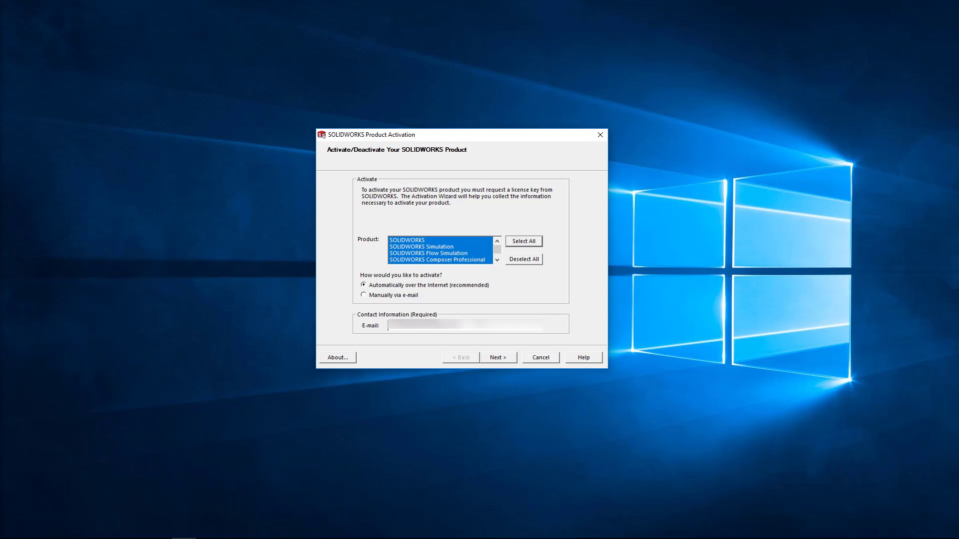
key(Tab)
key(Tab)
text(user@example.com)
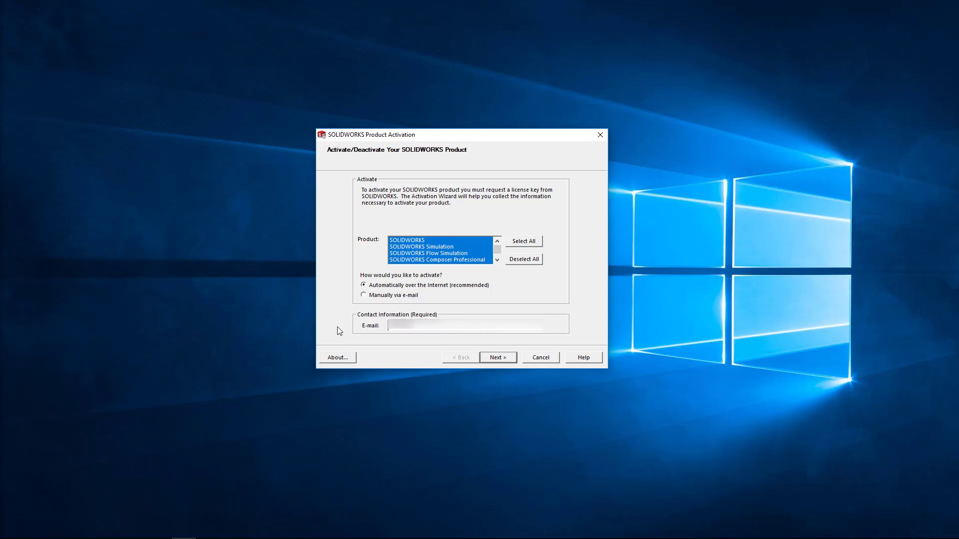
click(493, 357)
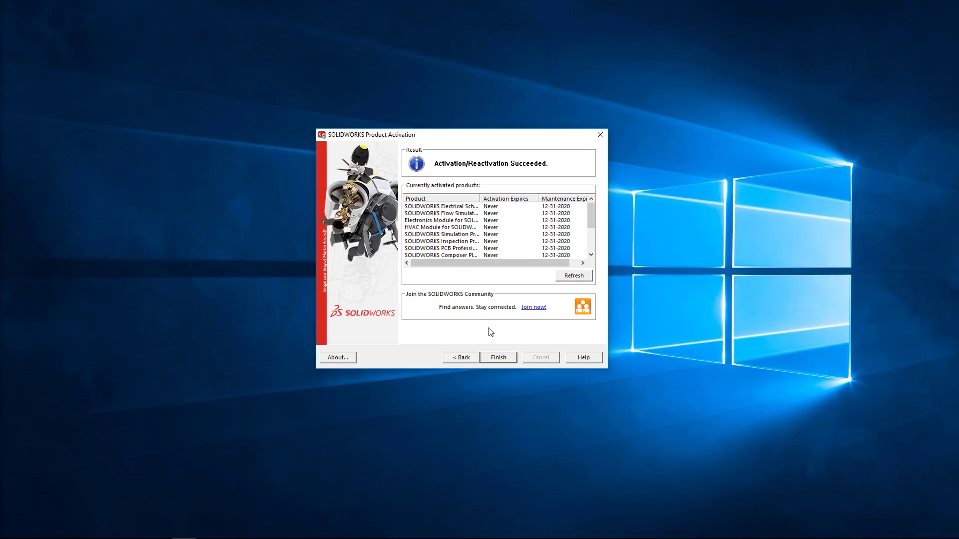
Close the activation-succeeded dialog and show Help > About SOLIDWORKS details
click(494, 357)
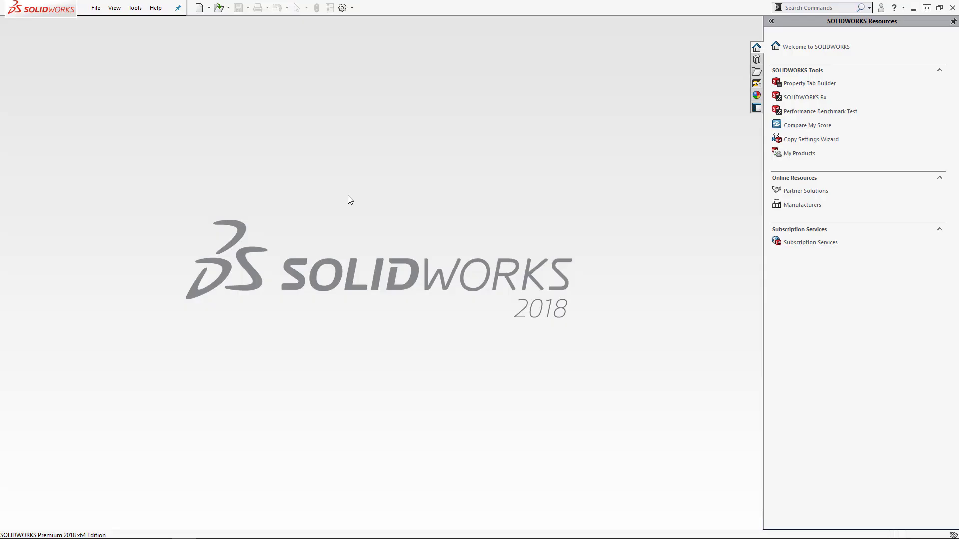
click(156, 8)
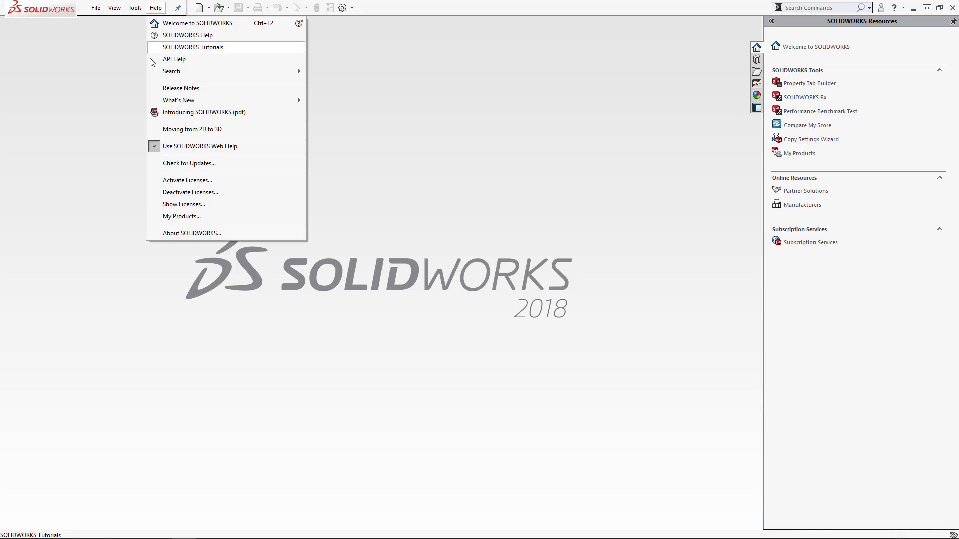
click(172, 233)
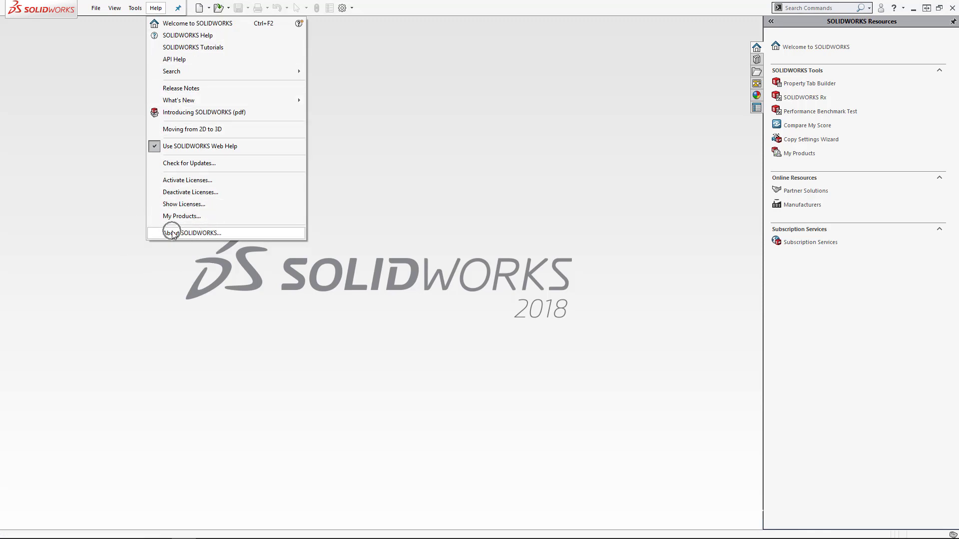